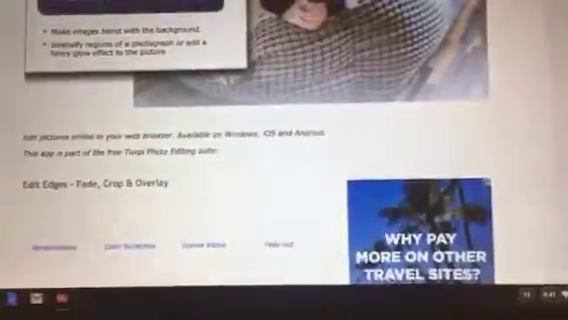
pyautogui.scroll(3, 284, 160)
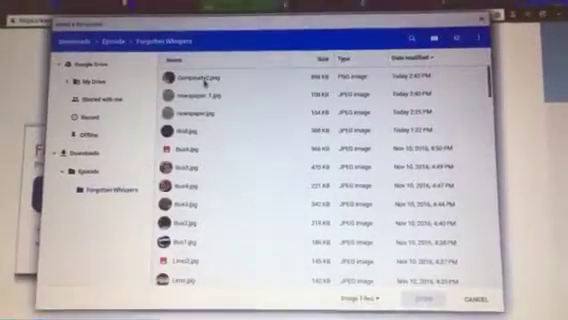
# Switch the file picker to the Downloads folder to find the dancer photo.
pyautogui.click(105, 152)
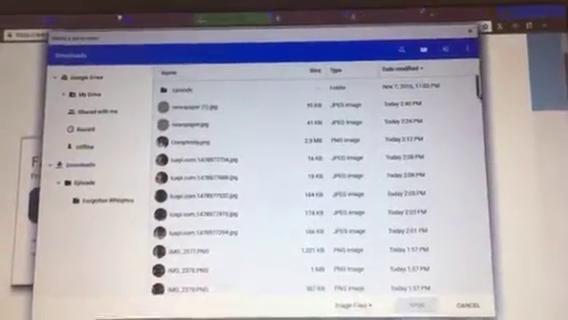
pyautogui.scroll(-3, 212, 124)
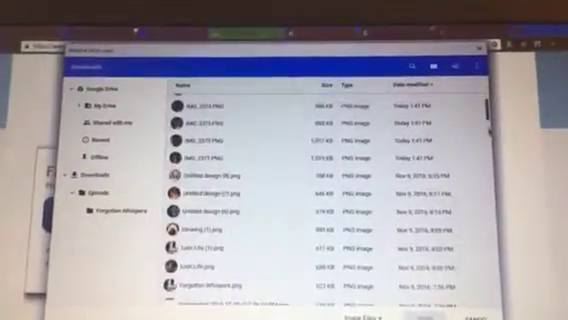
pyautogui.scroll(-5, 300, 190)
pyautogui.scroll(5, 300, 190)
pyautogui.scroll(3, 300, 190)
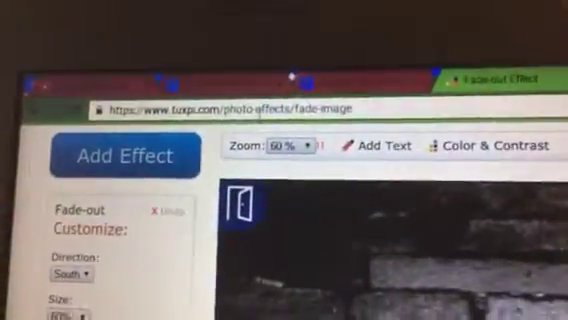
pyautogui.scroll(-8, 284, 200)
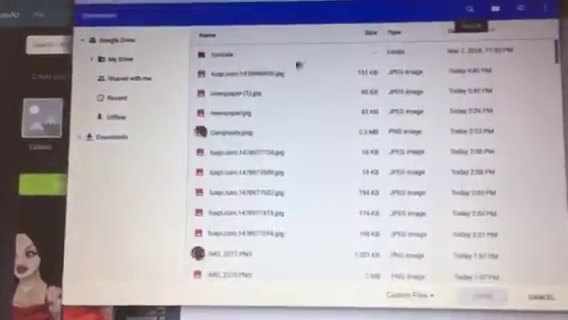
# Select the latest tuxpi.com JPG export from Downloads for upload.
pyautogui.click(298, 72)
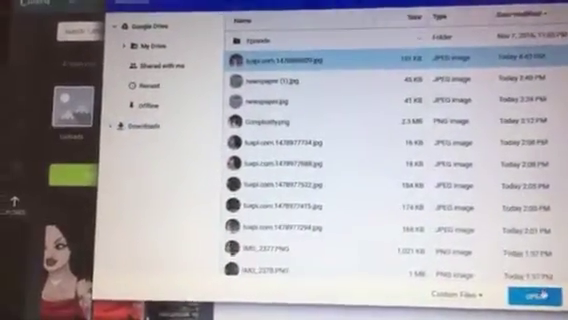